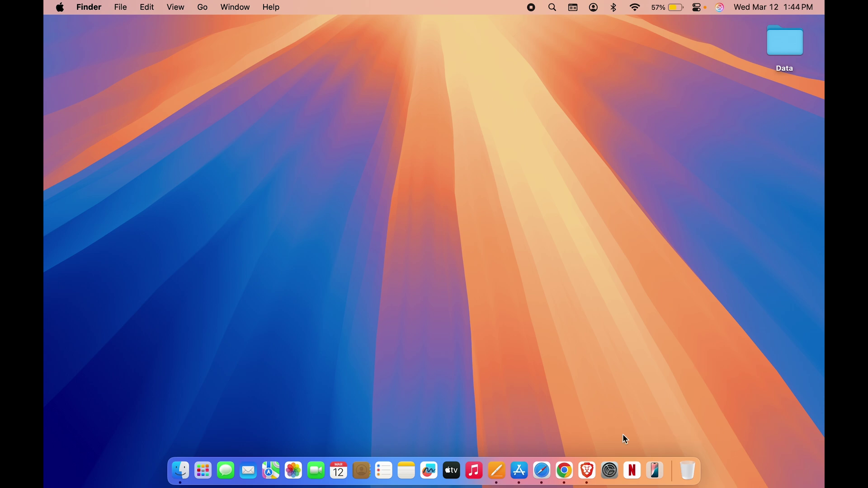
# Step: Bring Brave, Chrome, Safari, App Store and Pages forward from the Dock
pyautogui.click(587, 471)
pyautogui.click(563, 471)
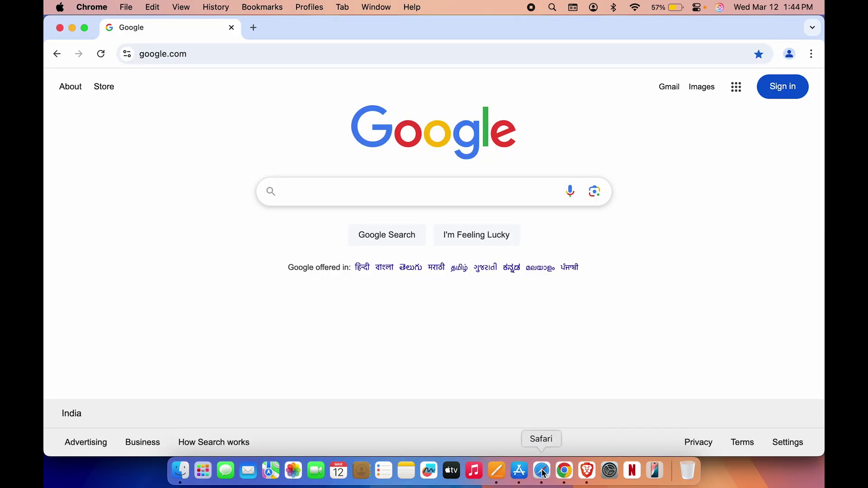
pyautogui.click(542, 471)
pyautogui.click(519, 471)
pyautogui.click(500, 475)
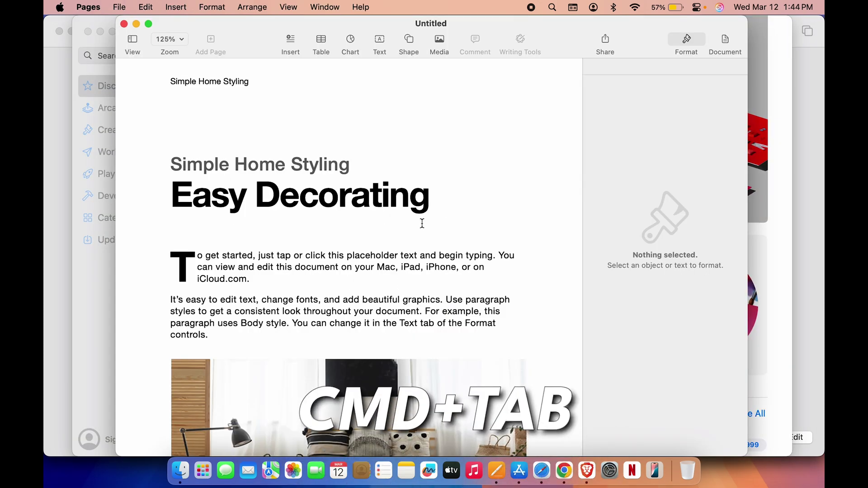
# Step: Use Control-Up overviews to switch to App Store, then Chrome, and hide Chrome with Cmd-H
pyautogui.hotkey('ctrl', 'Up')
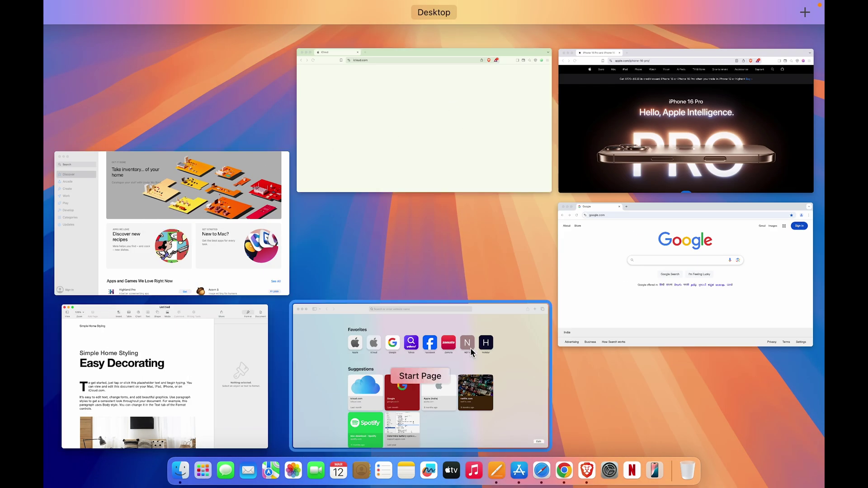
pyautogui.click(193, 243)
pyautogui.hotkey('ctrl', 'Up')
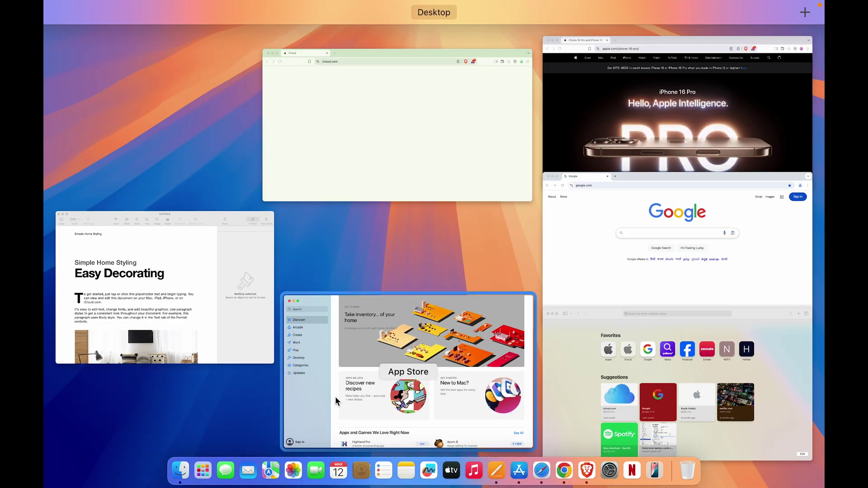
pyautogui.click(628, 284)
pyautogui.press('super+h')
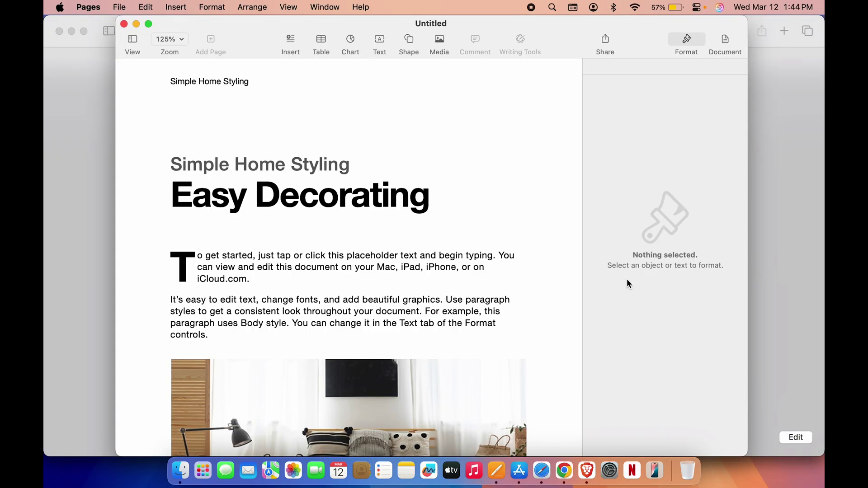
pyautogui.press('super+h')
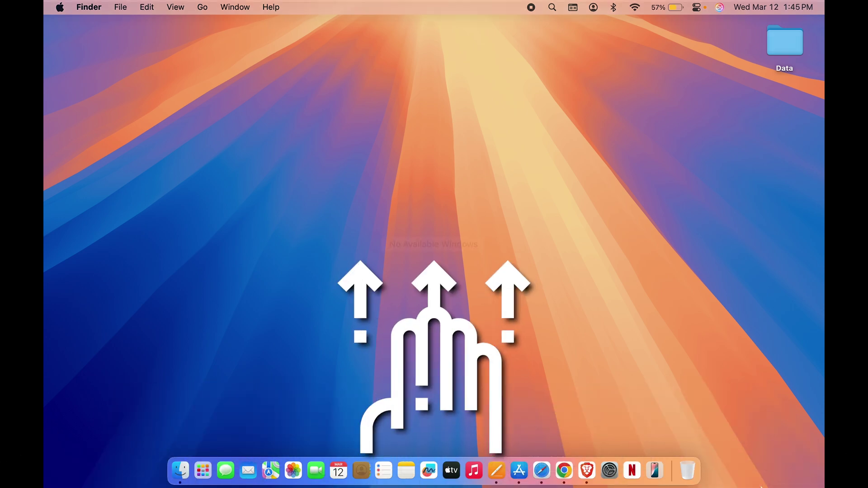
pyautogui.hotkey('ctrl', 'Up')
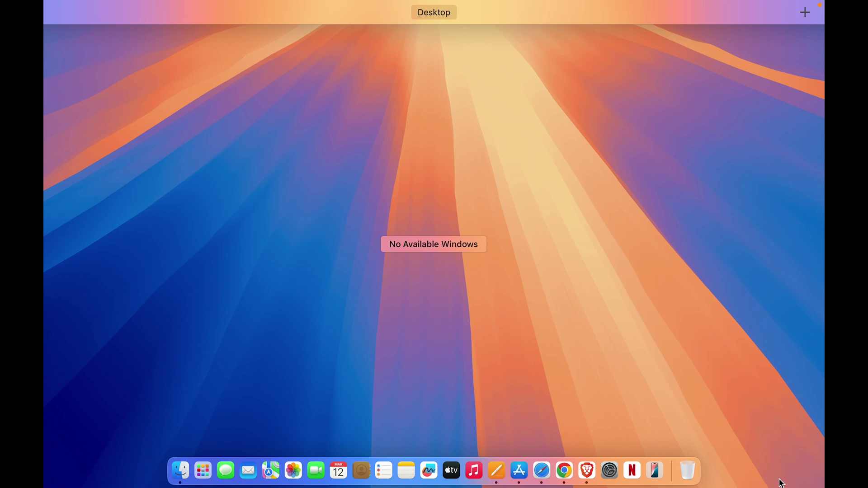
pyautogui.hotkey('ctrl', 'Up')
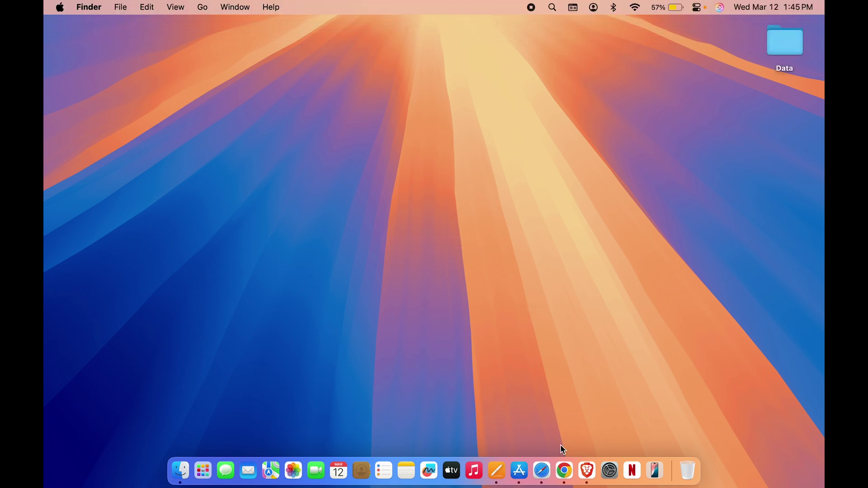
pyautogui.click(587, 474)
# Step: Bring Chrome, Safari, App Store and Pages back to the front from the Dock
pyautogui.click(564, 474)
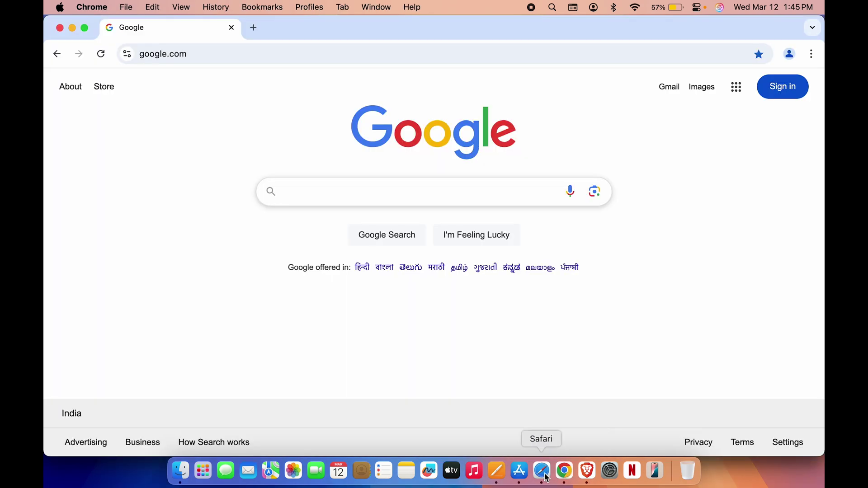
pyautogui.click(542, 474)
pyautogui.click(519, 474)
pyautogui.click(497, 473)
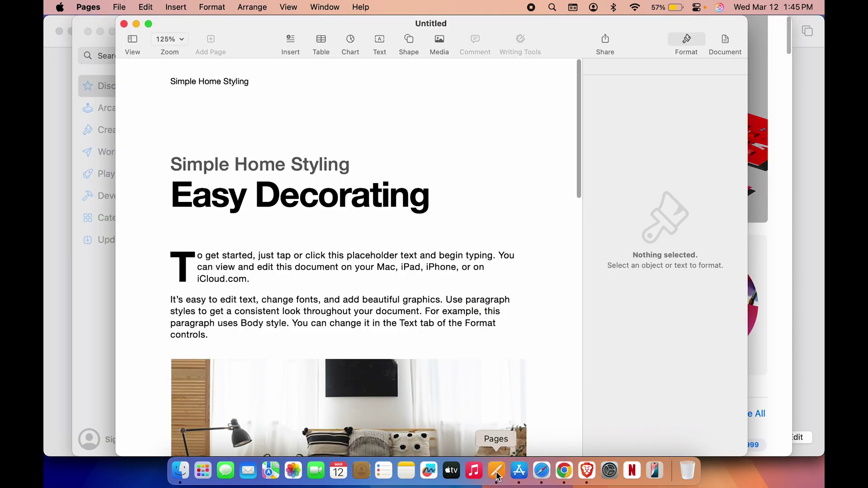
# Step: Switch to Safari, App Store and Chrome from Control-Up overviews, then hide windows
pyautogui.hotkey('ctrl', 'Up')
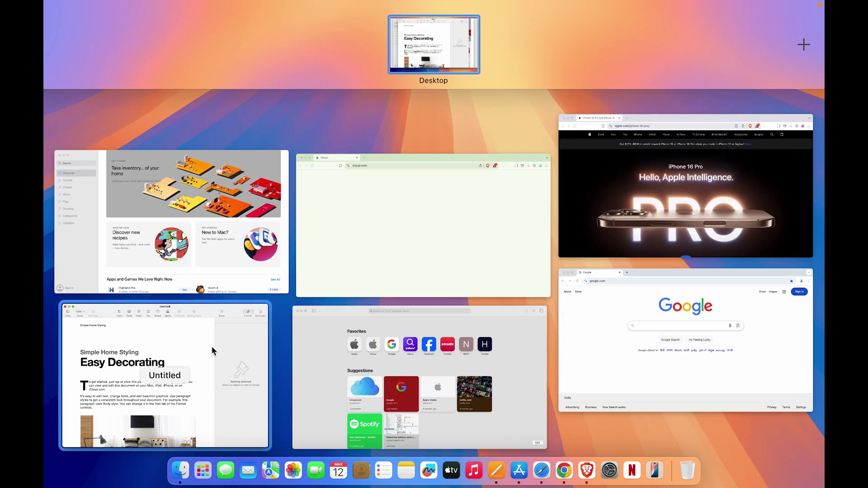
pyautogui.click(421, 368)
pyautogui.hotkey('ctrl', 'Up')
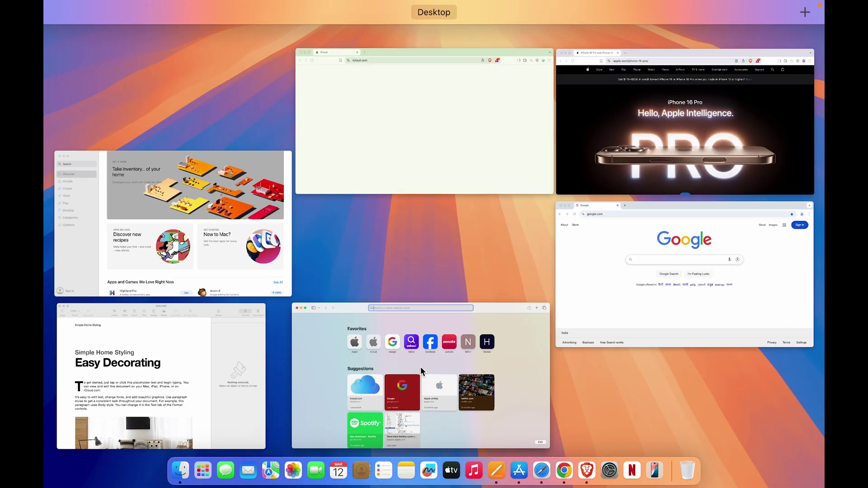
pyautogui.click(166, 225)
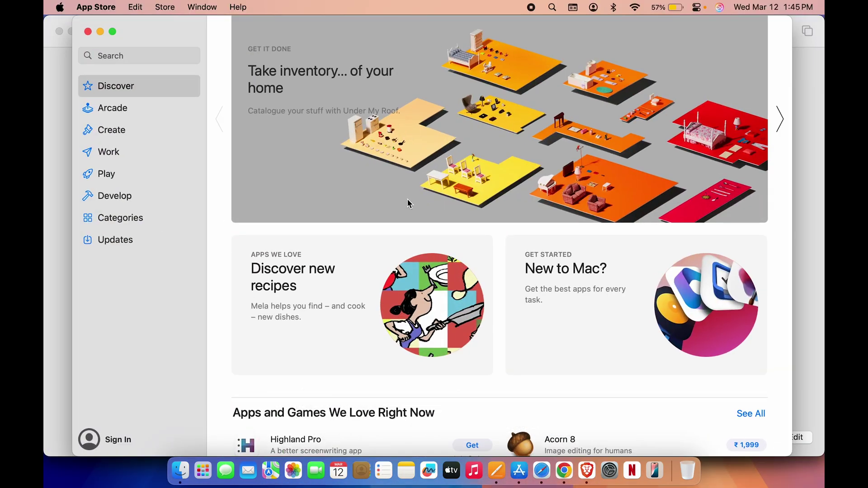
pyautogui.hotkey('ctrl', 'Up')
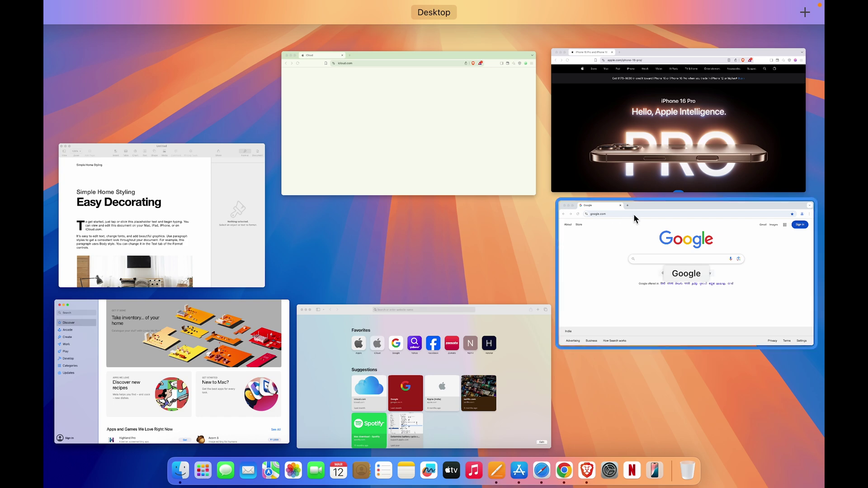
pyautogui.click(631, 271)
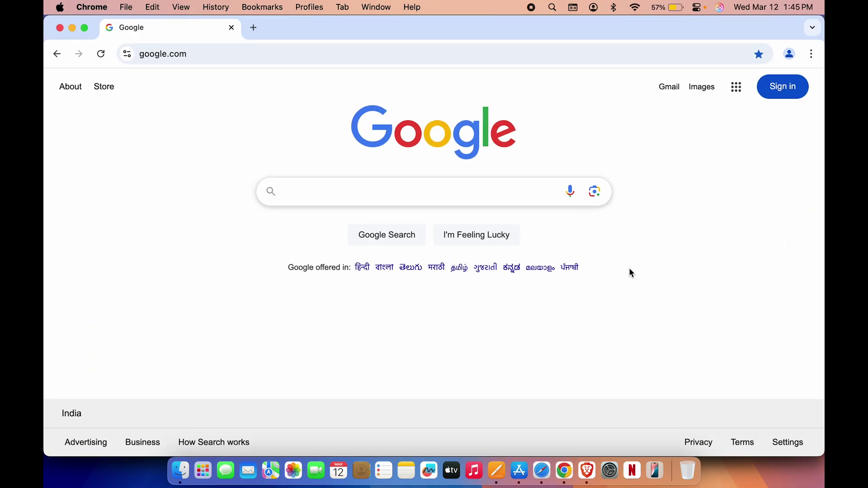
pyautogui.press('super+Tab')
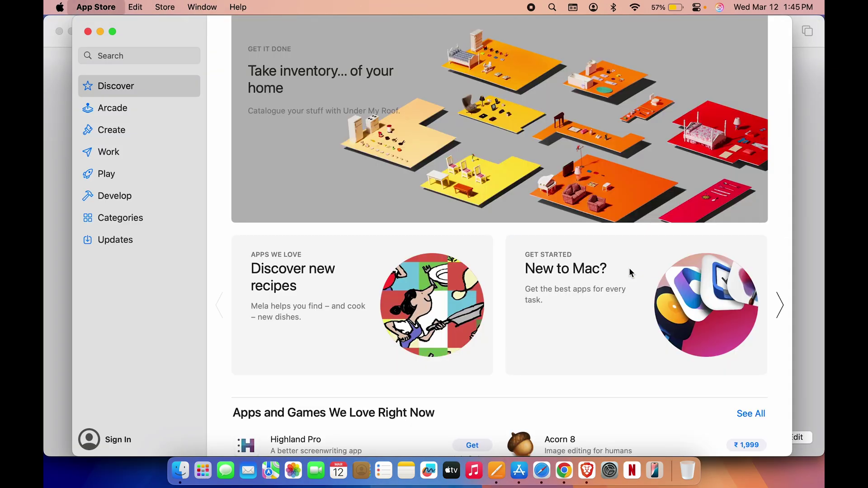
pyautogui.press('F11')
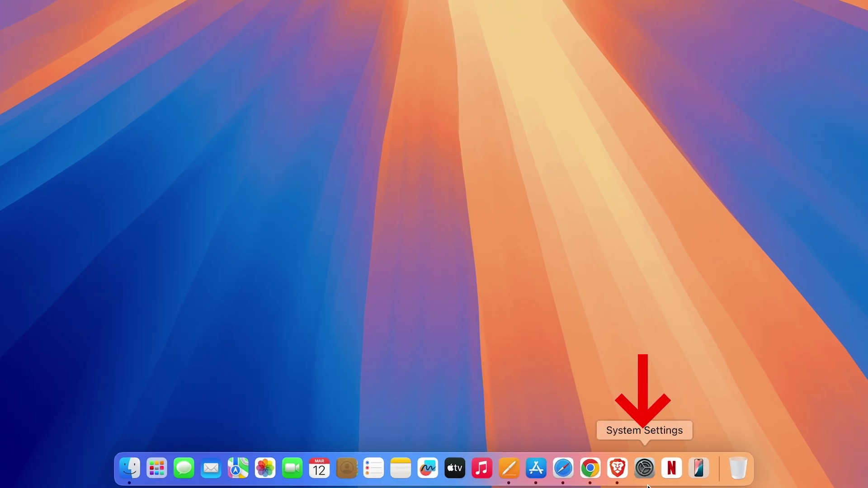
pyautogui.click(645, 469)
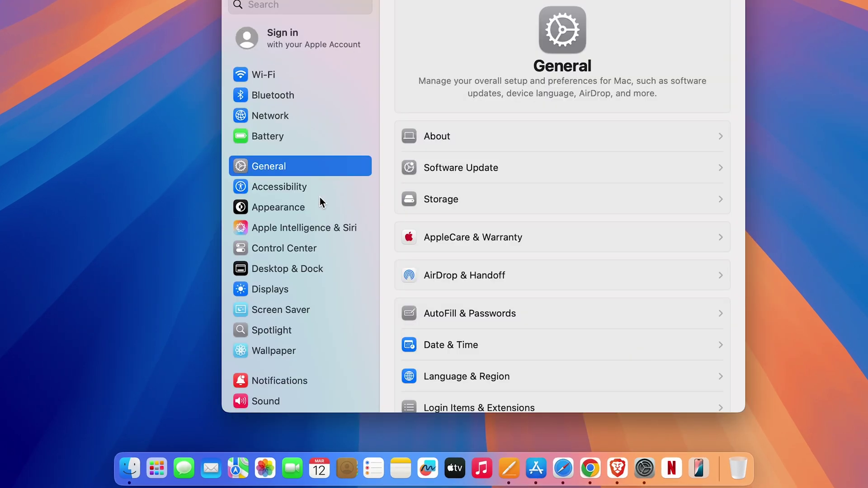
pyautogui.scroll(-10, 320, 262)
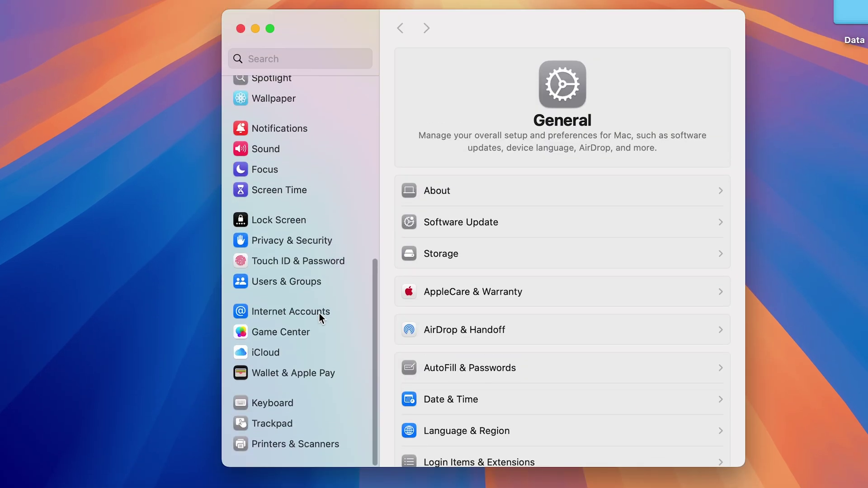
pyautogui.click(286, 430)
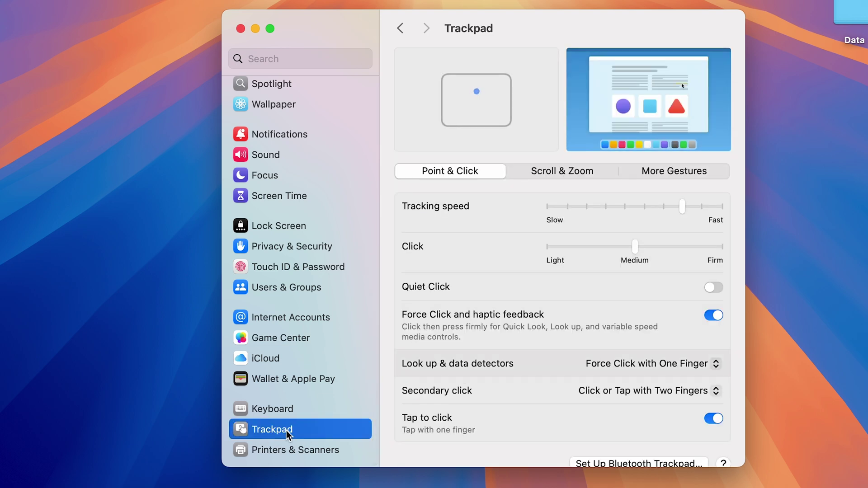
pyautogui.click(663, 173)
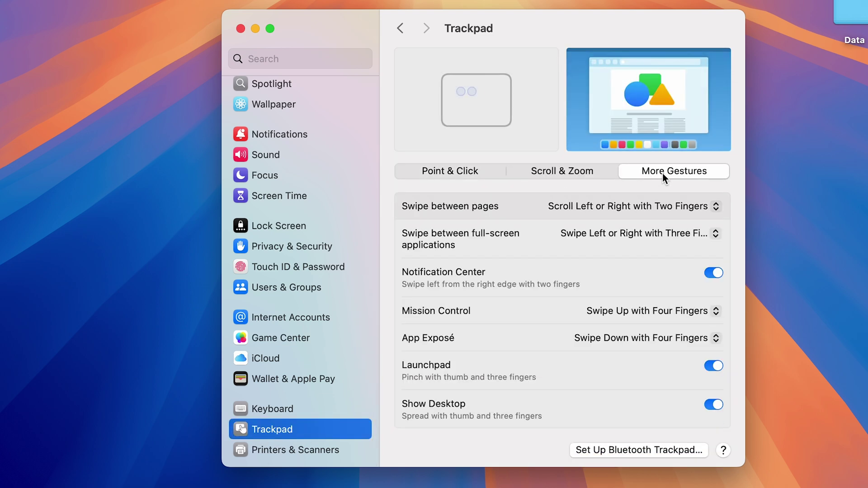
pyautogui.scroll(-1, 545, 316)
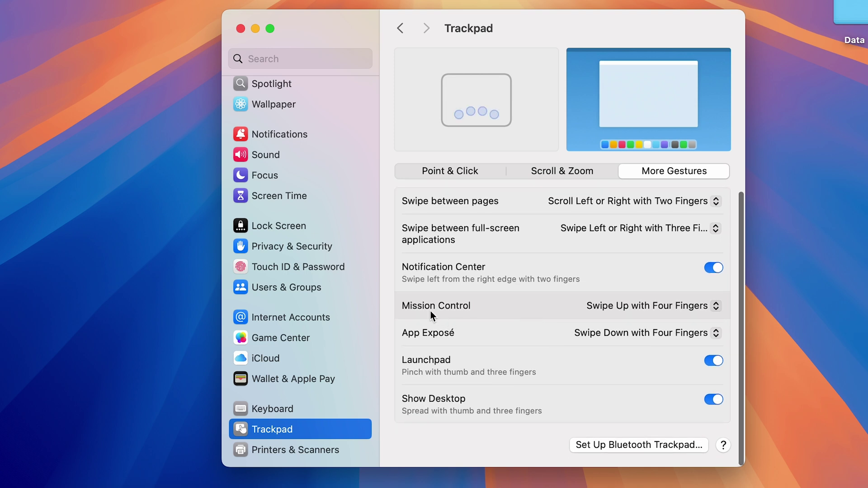
pyautogui.click(698, 307)
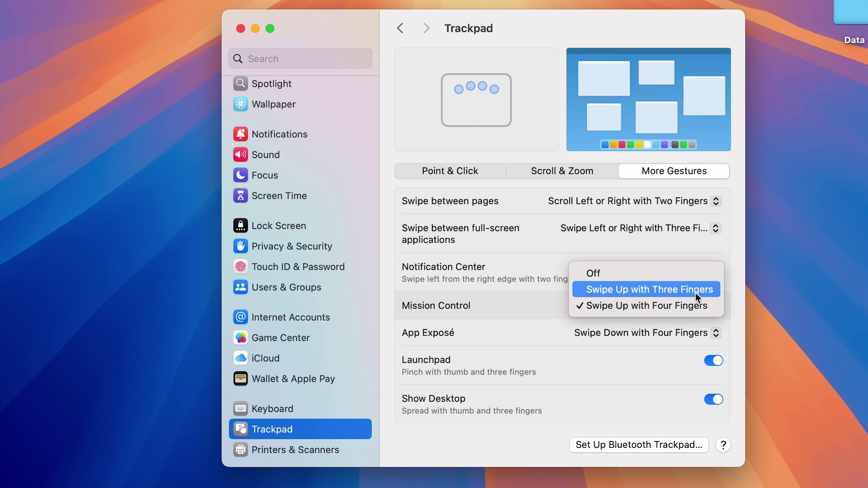
pyautogui.click(668, 310)
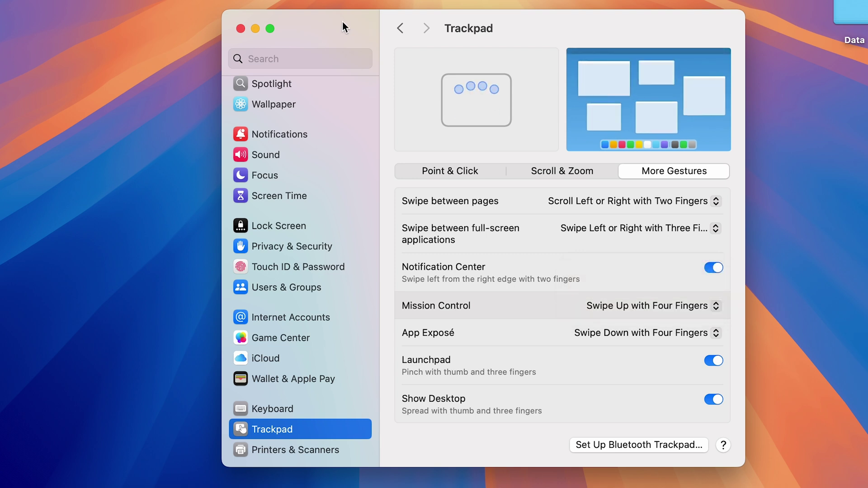
pyautogui.press('super+q')
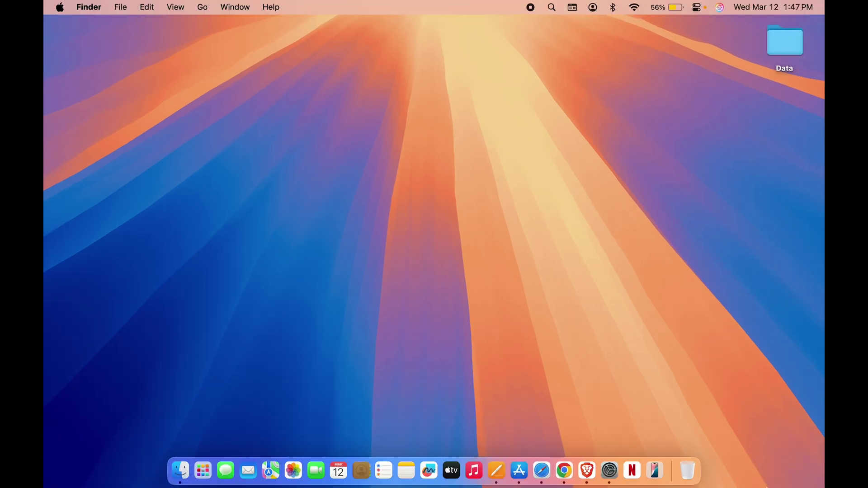
# Step: Bring Pages, App Store and the Safari start page forward from the Dock
pyautogui.click(497, 472)
pyautogui.click(519, 473)
pyautogui.click(543, 472)
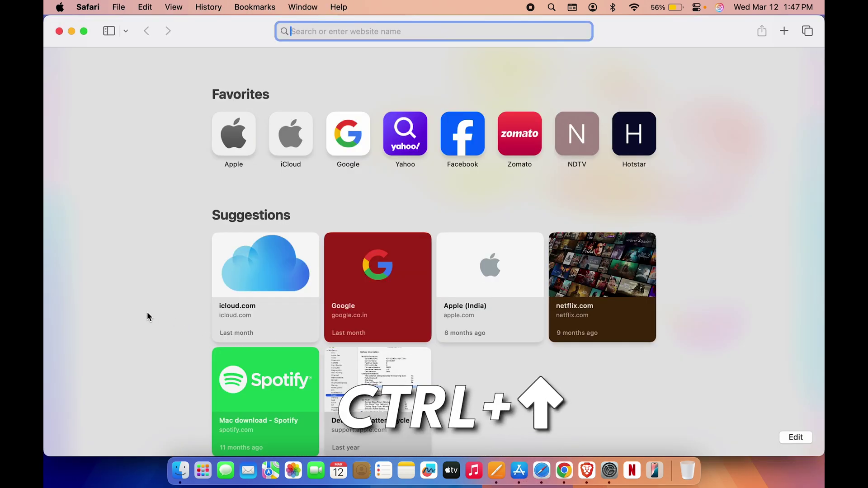
# Step: Open the Control-Up overview, pick the Pages thumbnail, then toggle the overview open and closed
pyautogui.hotkey('ctrl', 'Up')
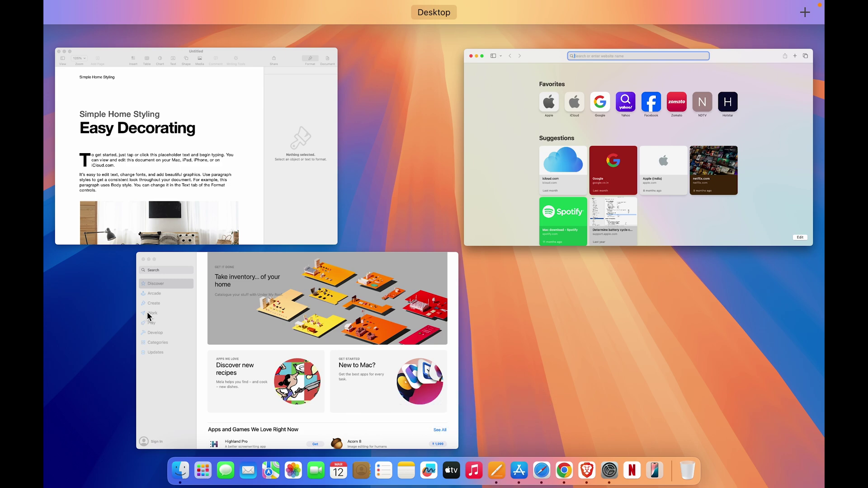
pyautogui.click(213, 153)
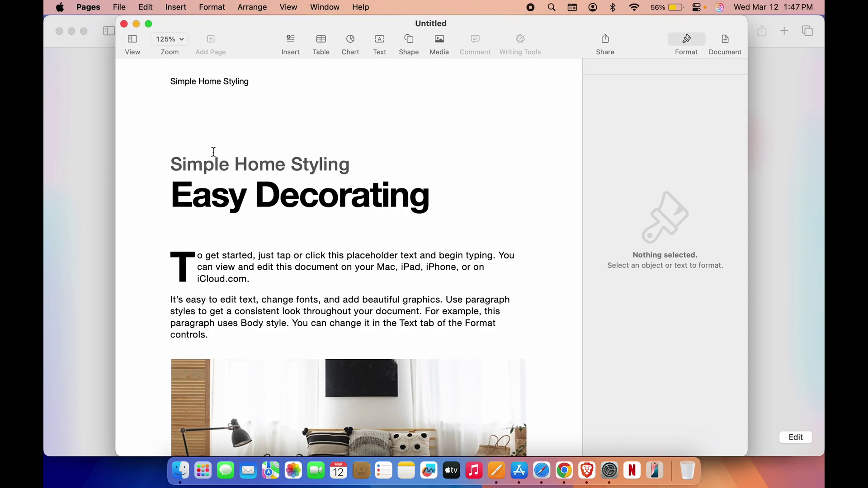
pyautogui.hotkey('ctrl', 'Up')
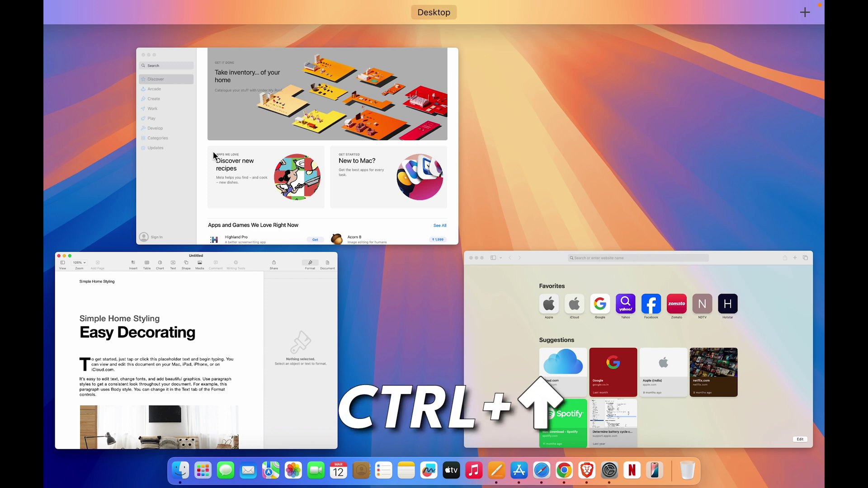
pyautogui.hotkey('ctrl', 'Up')
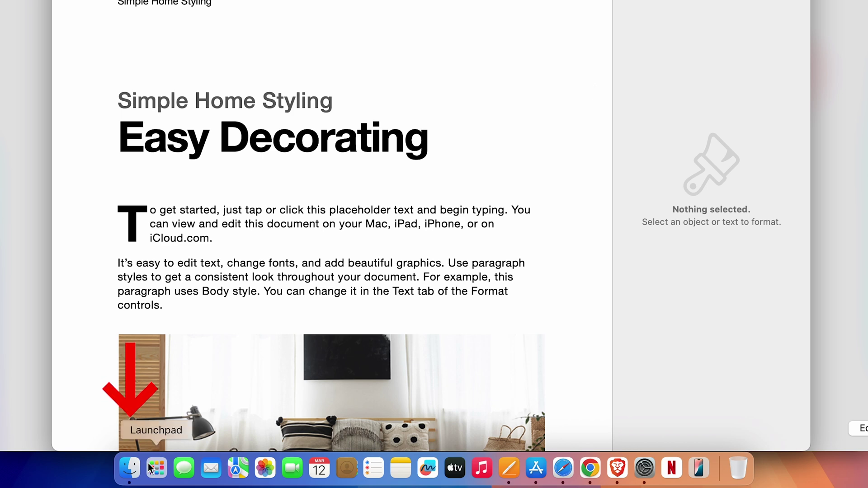
# Step: Drag Mission Control from Finder's Applications folder into the Dock beside Launchpad
pyautogui.click(129, 468)
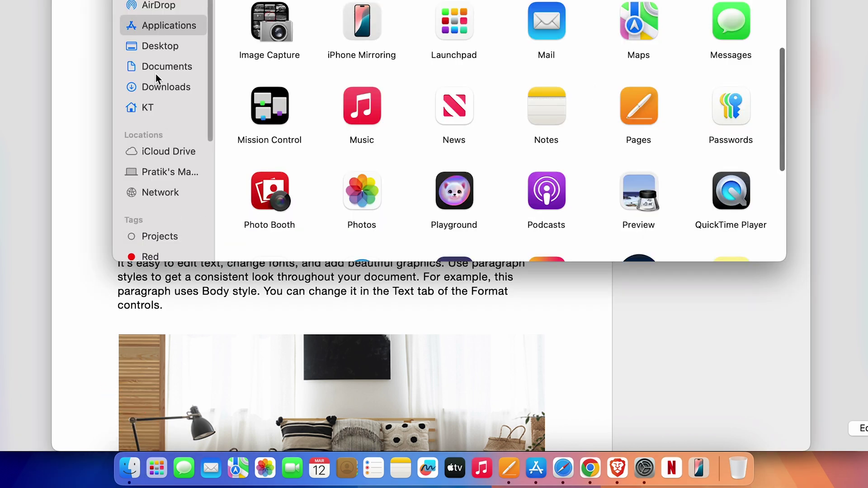
pyautogui.scroll(10, 406, 172)
pyautogui.scroll(-10, 405, 170)
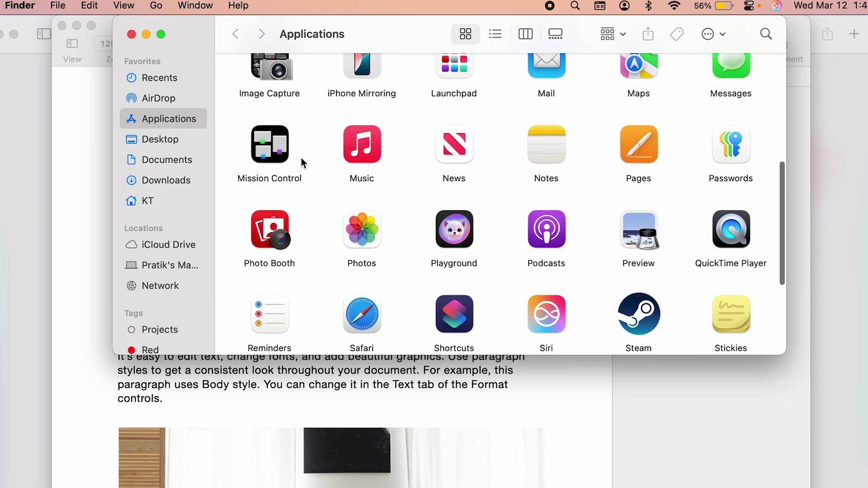
pyautogui.moveTo(272, 151); pyautogui.dragTo(197, 487)
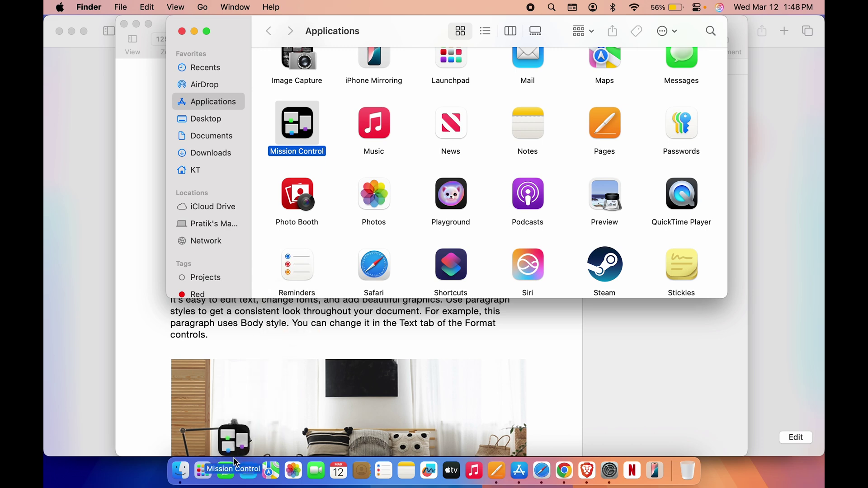
pyautogui.moveTo(235, 462); pyautogui.dragTo(217, 473)
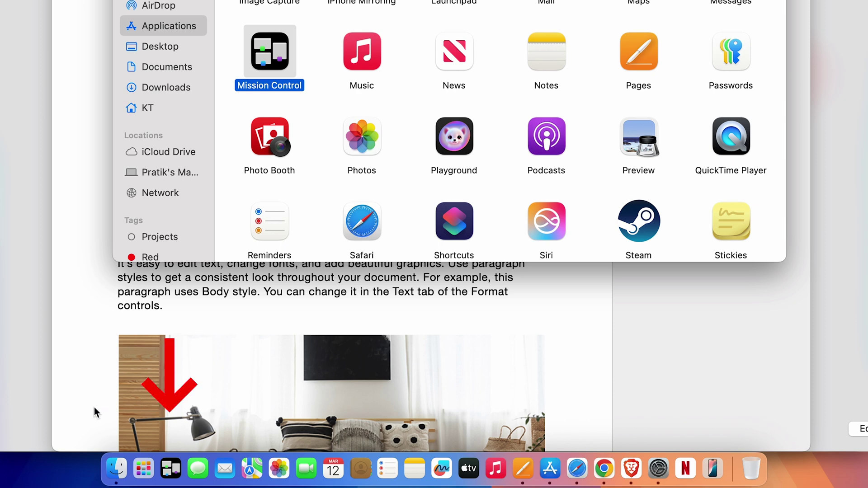
# Step: Pick App Store from the new Mission Control Dock icon, then open Desktop & Dock's Hot Corners
pyautogui.click(167, 473)
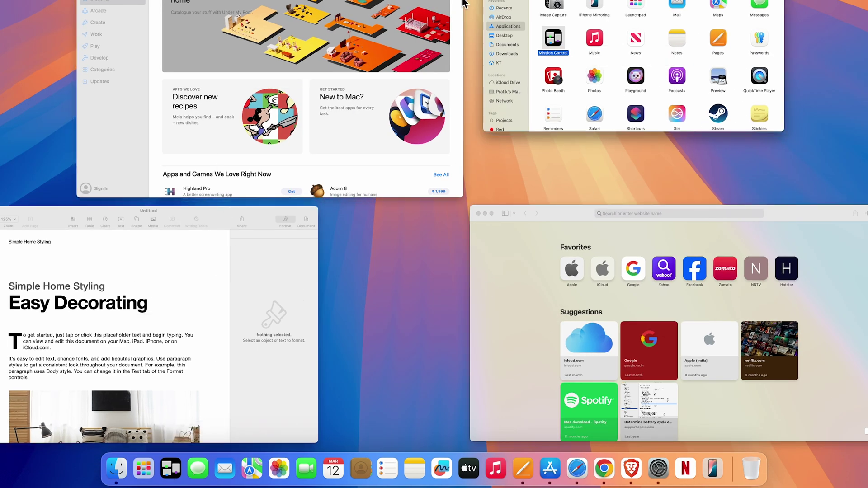
pyautogui.click(286, 54)
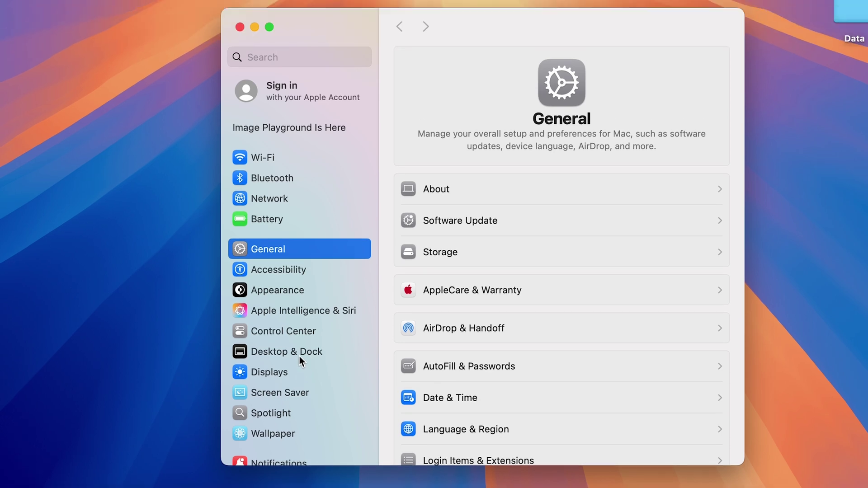
pyautogui.click(299, 302)
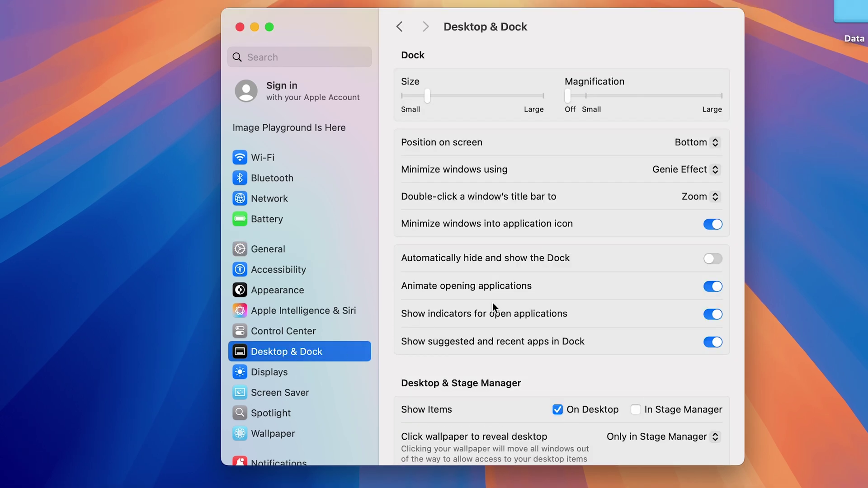
pyautogui.scroll(-15, 569, 246)
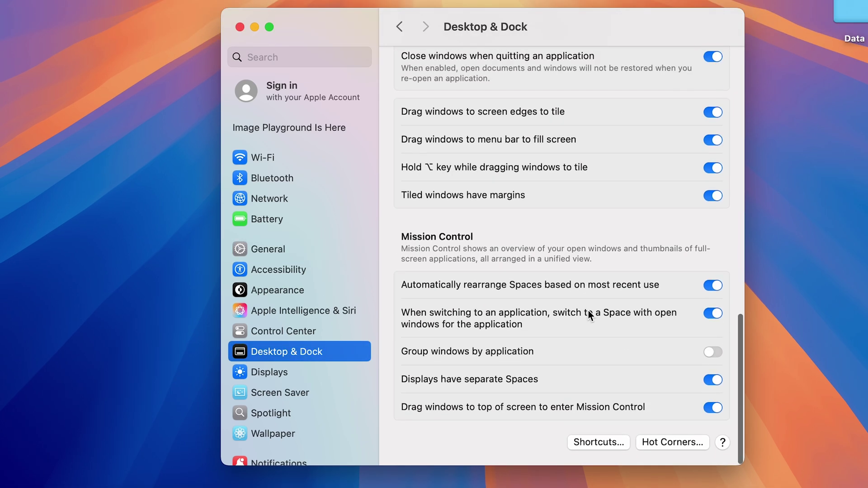
pyautogui.click(671, 446)
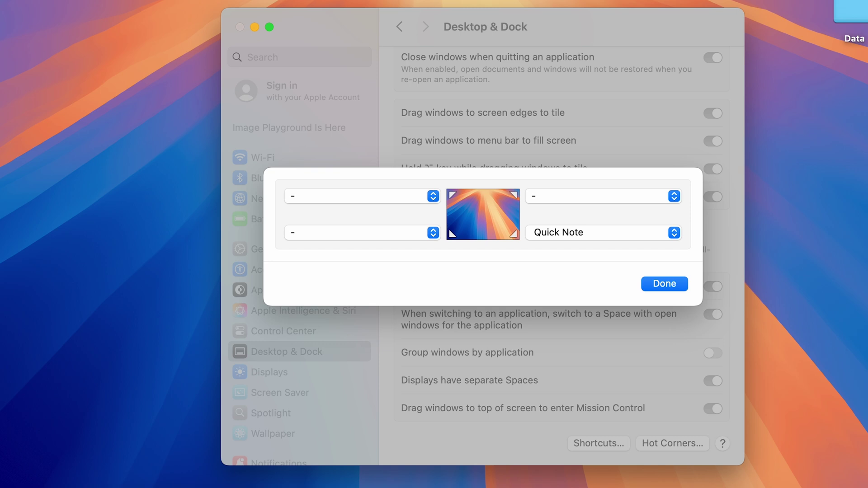
# Step: Close Quick Note, assign Mission Control to the top-left hot corner, confirm, and minimise Settings
pyautogui.moveTo(867, 487)
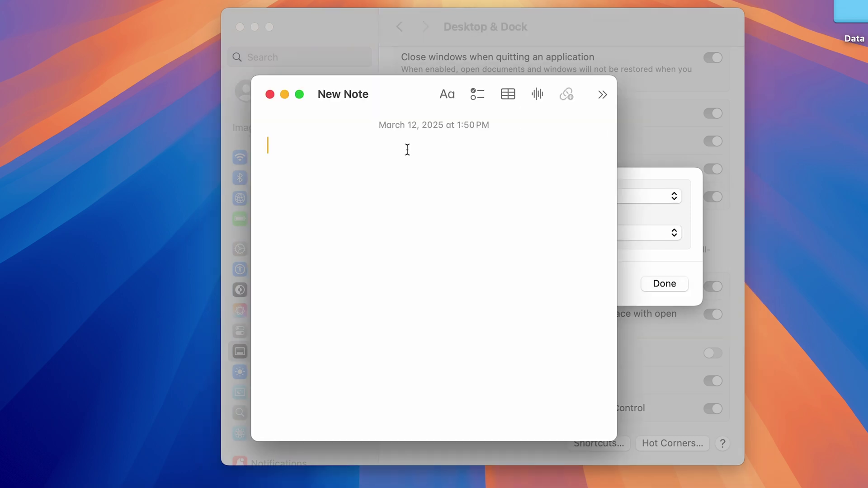
pyautogui.click(270, 94)
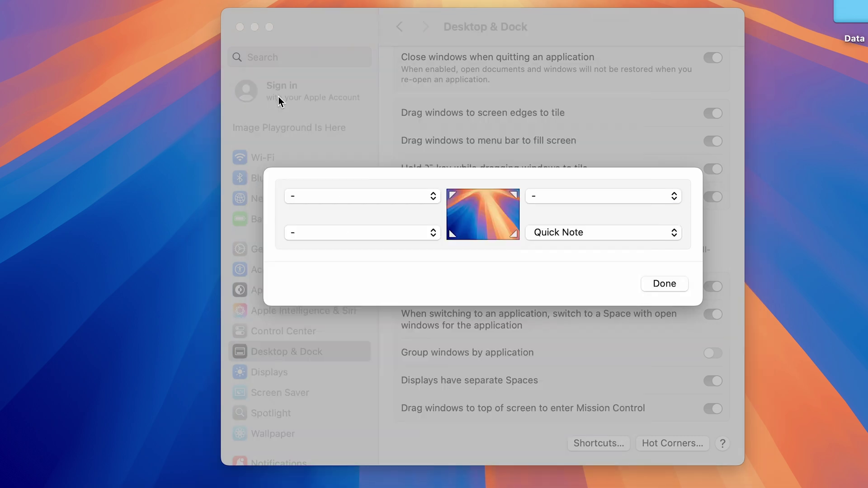
pyautogui.click(493, 180)
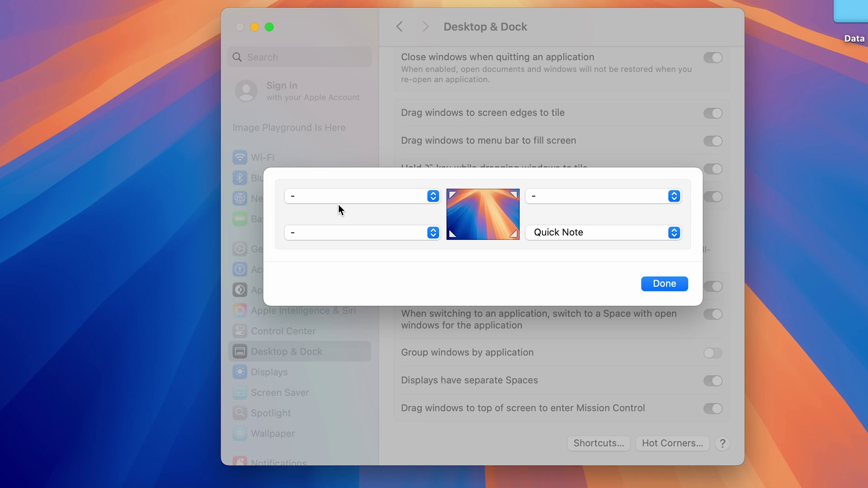
pyautogui.click(432, 197)
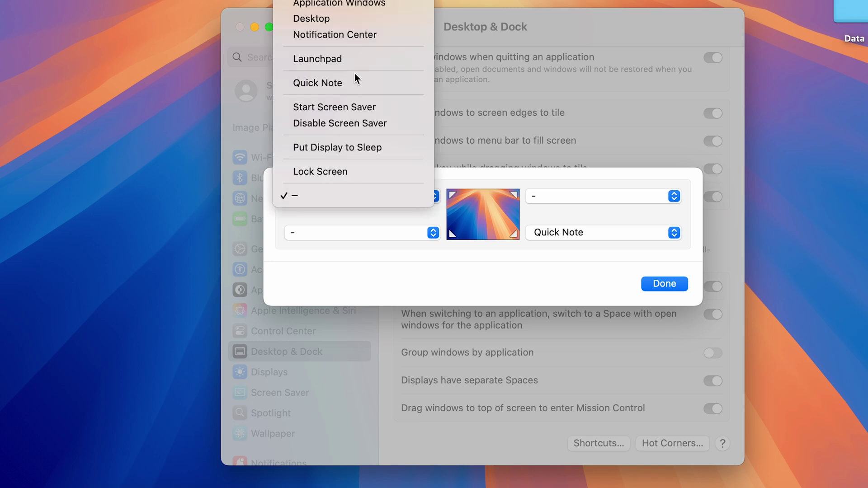
pyautogui.click(326, 6)
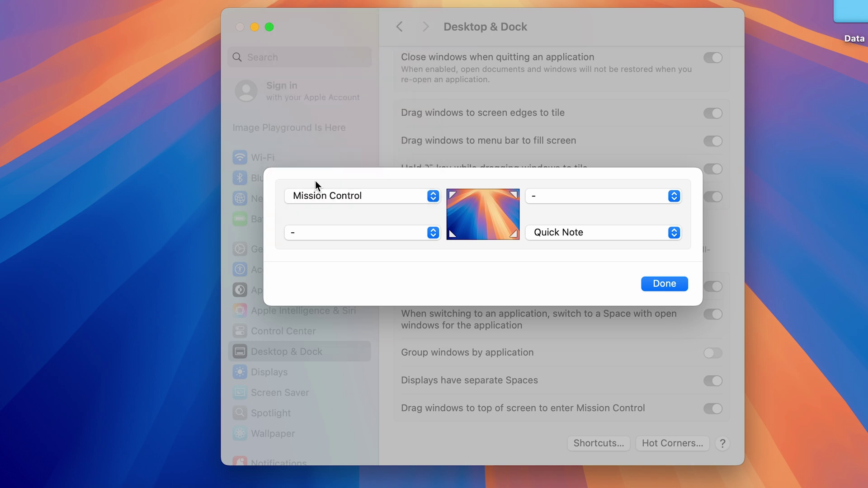
pyautogui.click(663, 284)
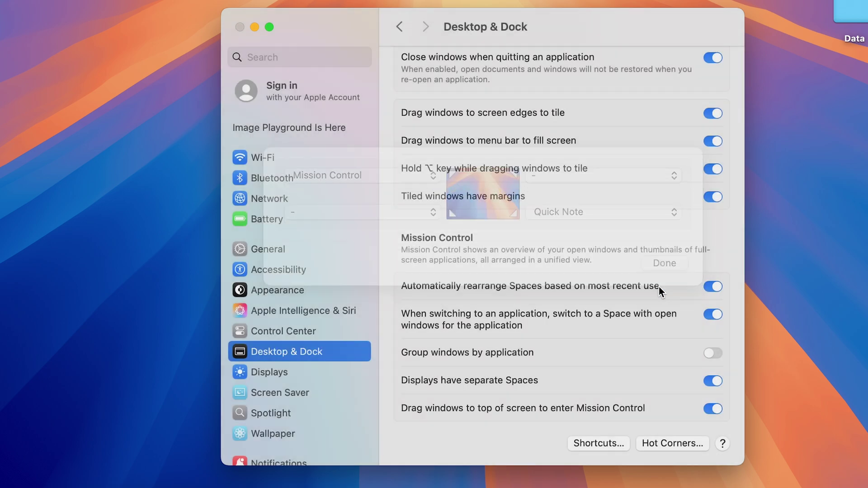
pyautogui.click(255, 27)
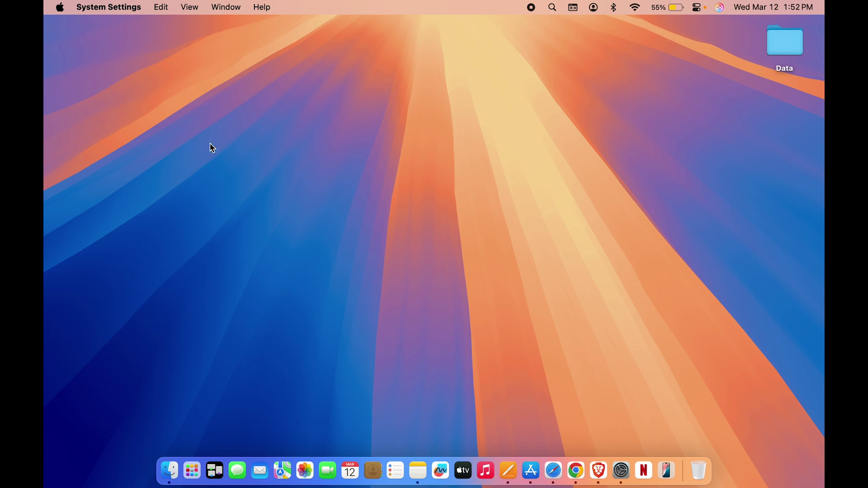
# Step: Trigger the top-left hot corner, open App Store, Safari and Chrome, then trigger it again
pyautogui.moveTo(45, 4)
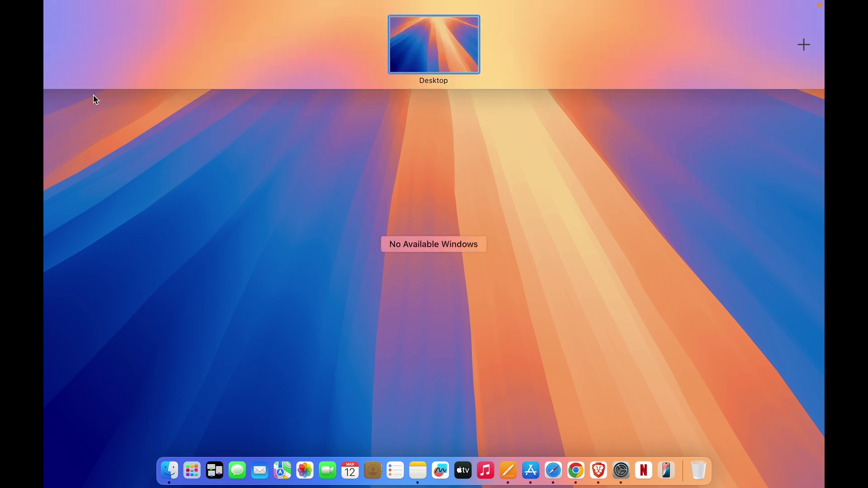
pyautogui.click(404, 294)
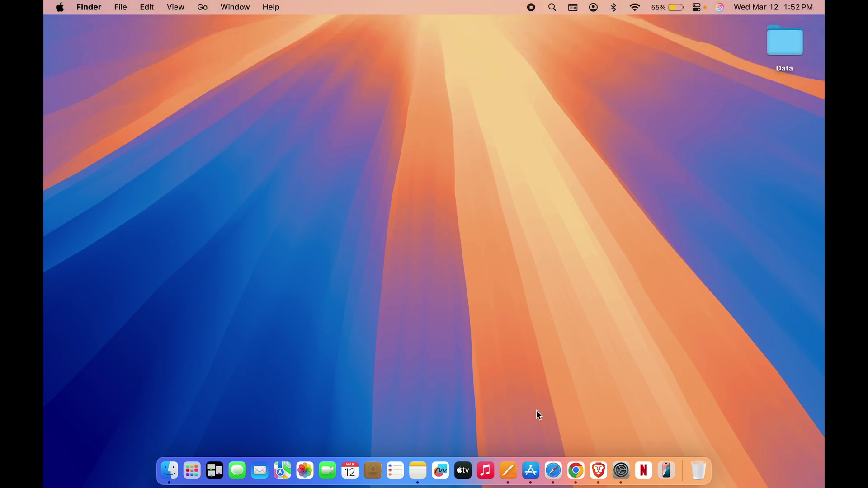
pyautogui.click(531, 471)
pyautogui.click(554, 471)
pyautogui.click(576, 471)
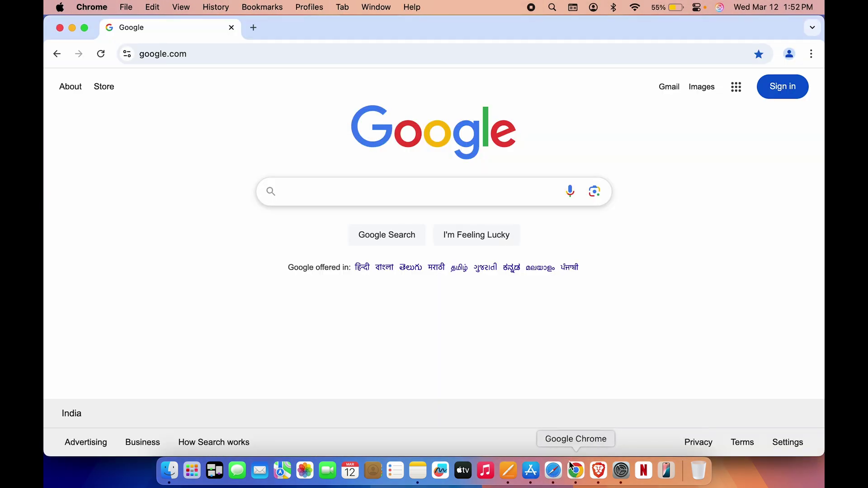
pyautogui.moveTo(46, 4)
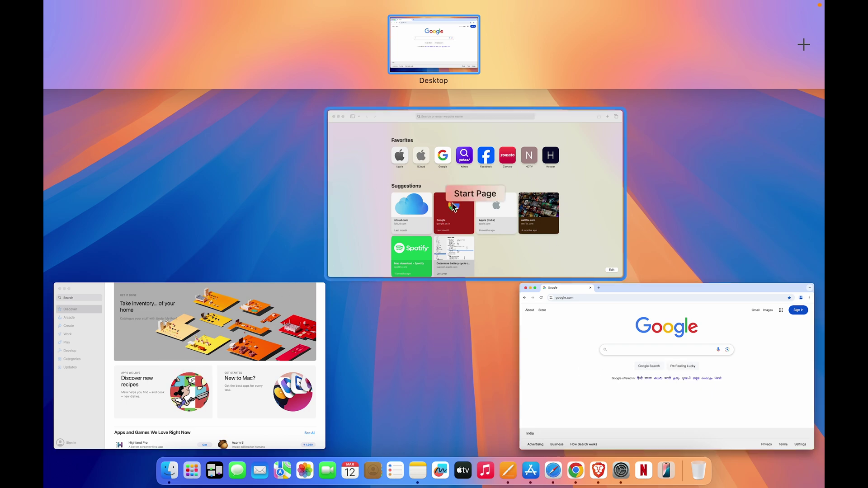
# Step: Pick Chrome, drag its tab bar to the top edge, then double-click it to fill the screen
pyautogui.click(555, 296)
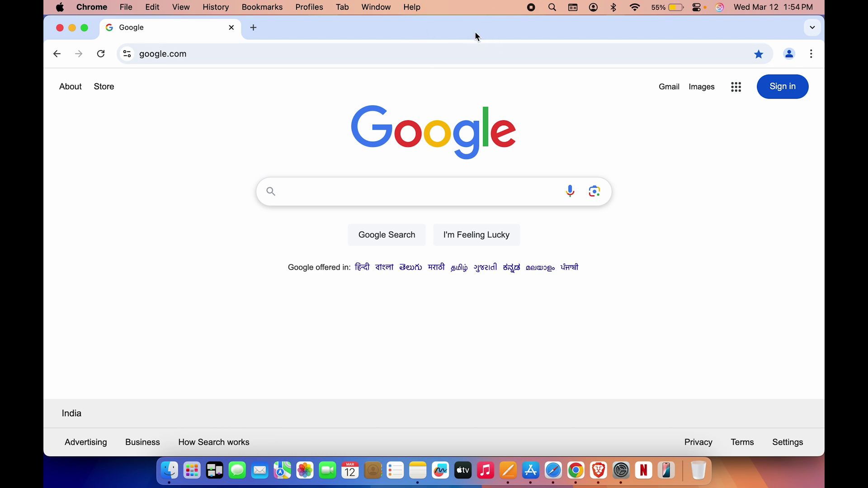
pyautogui.moveTo(508, 34); pyautogui.dragTo(434, 59)
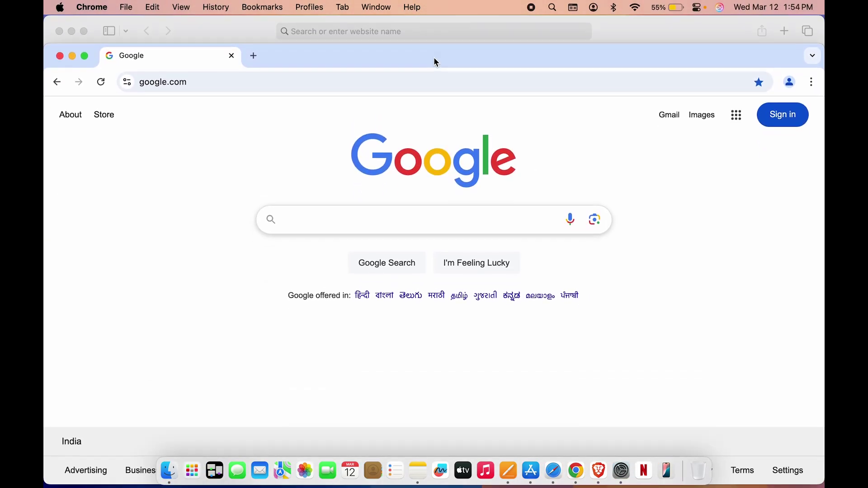
pyautogui.doubleClick(434, 56)
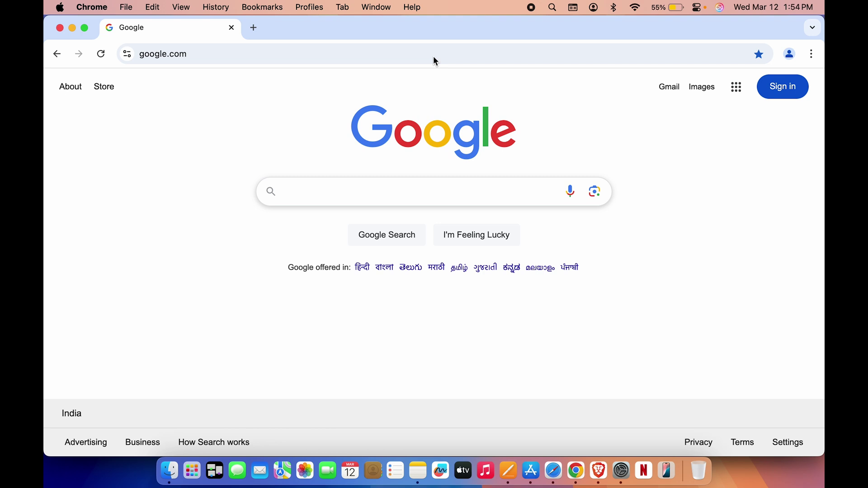